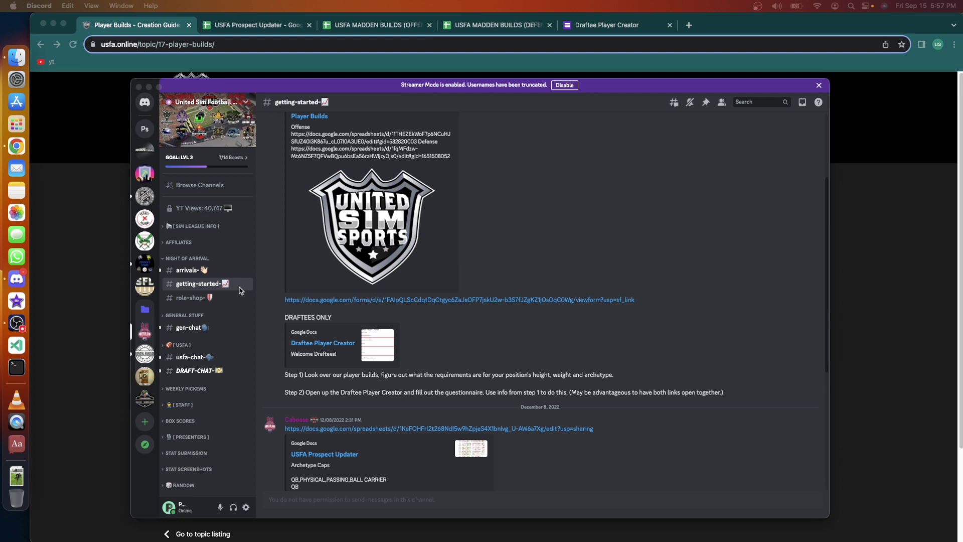
# Return to the USFA forum's Player Builds topic in Chrome.
pyautogui.click(56, 223)
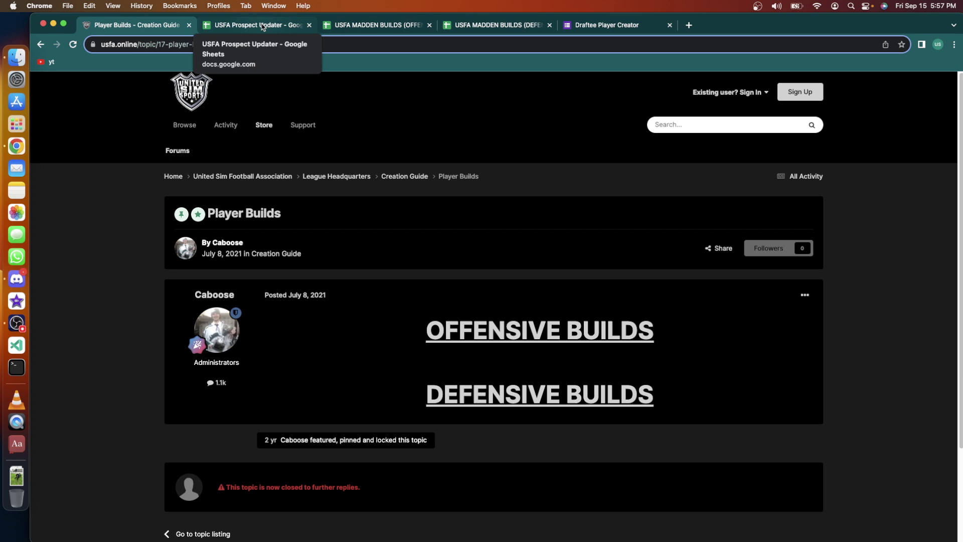
pyautogui.click(501, 24)
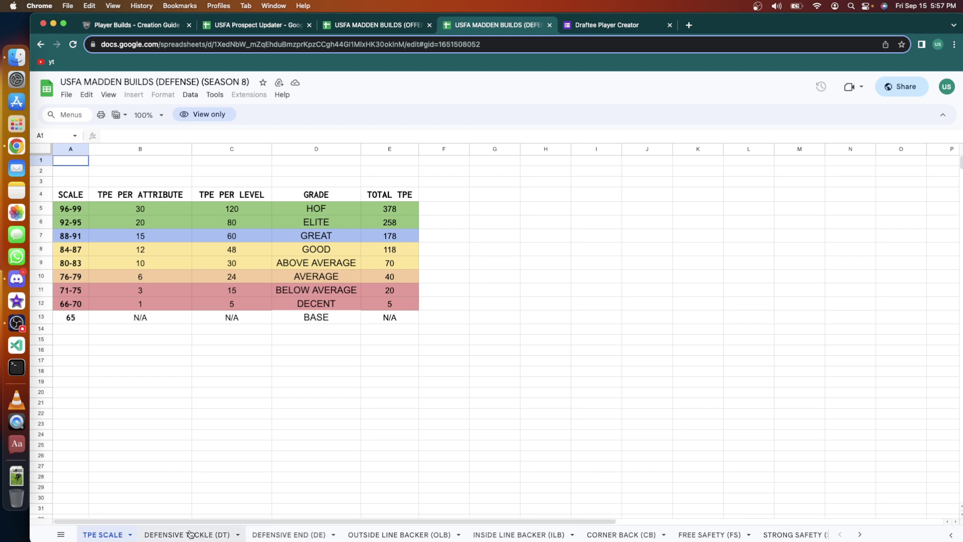
# Show the DEFENSIVE TACKLE (DT) sheet and select the five build rows, MEAN SPIRIT to FREAK OF NATURE.
pyautogui.click(191, 534)
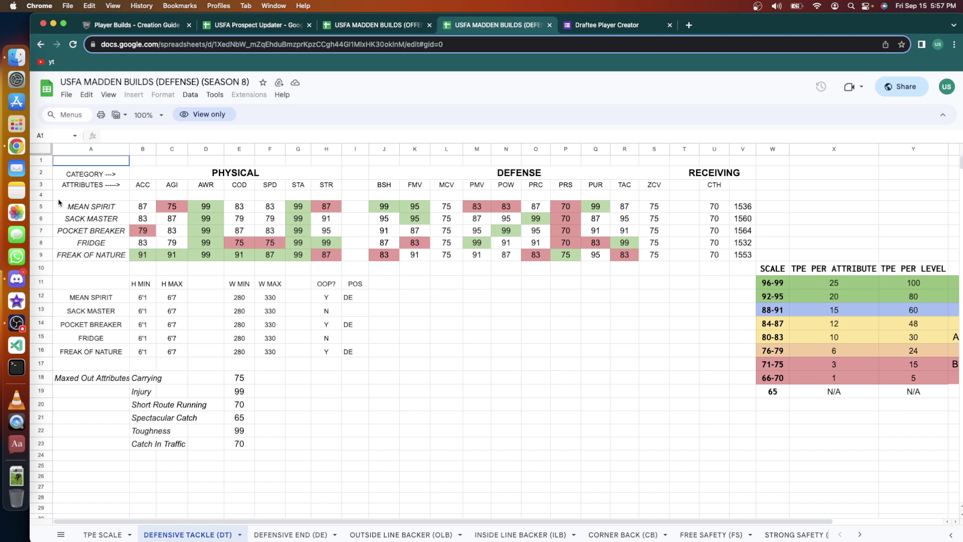
pyautogui.click(45, 207)
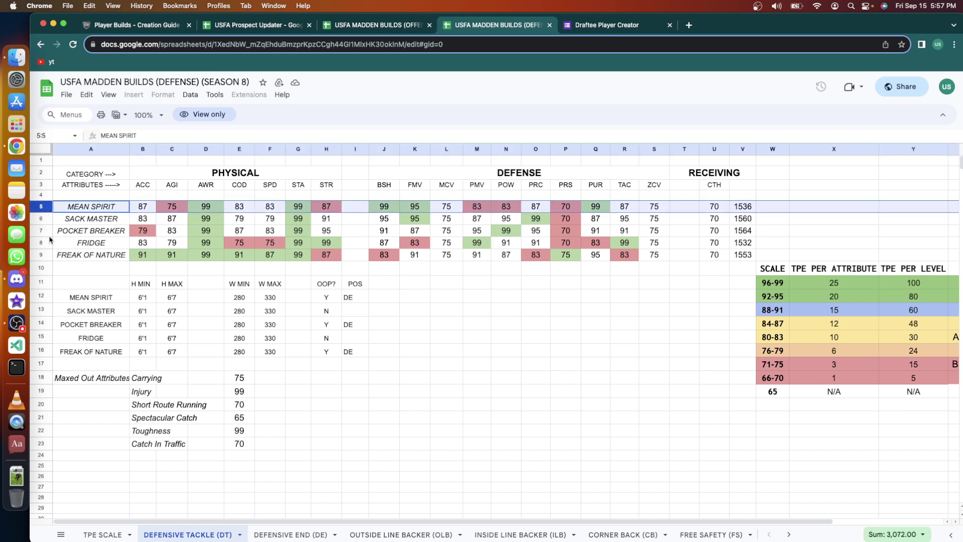
pyautogui.keyDown('shift'); pyautogui.click(42, 255); pyautogui.keyUp('shift')
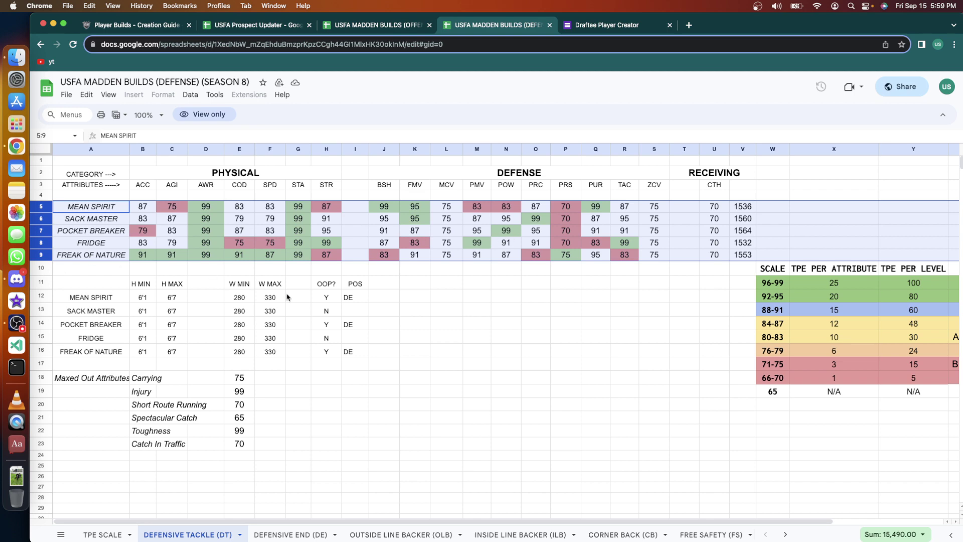
# Switch from Discord back to Chrome's Draftee Player Creator form.
pyautogui.click(16, 280)
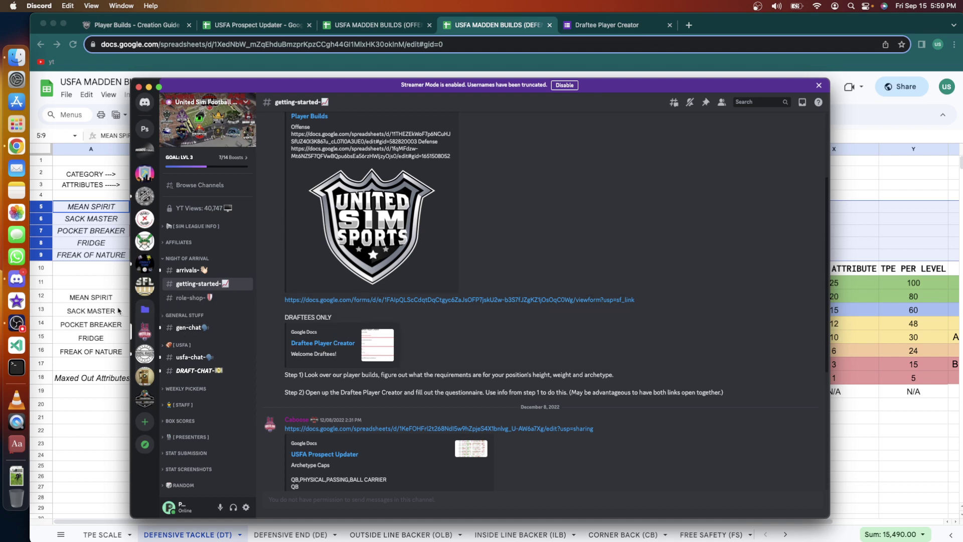
pyautogui.click(109, 289)
pyautogui.click(596, 26)
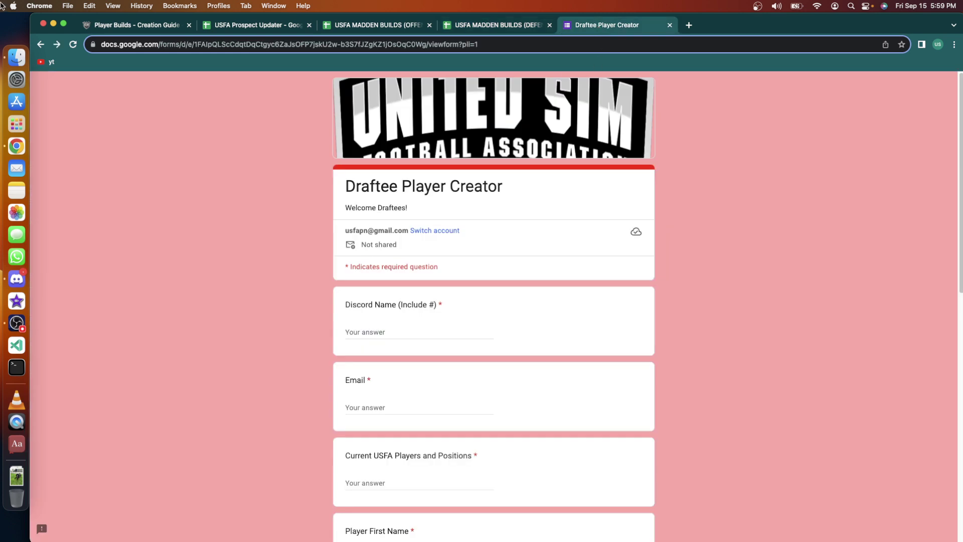
# Reload the draftee form and enter the Discord name and e-mail address.
pyautogui.click(72, 45)
pyautogui.click(404, 332)
pyautogui.write('USF')
pyautogui.write('R')
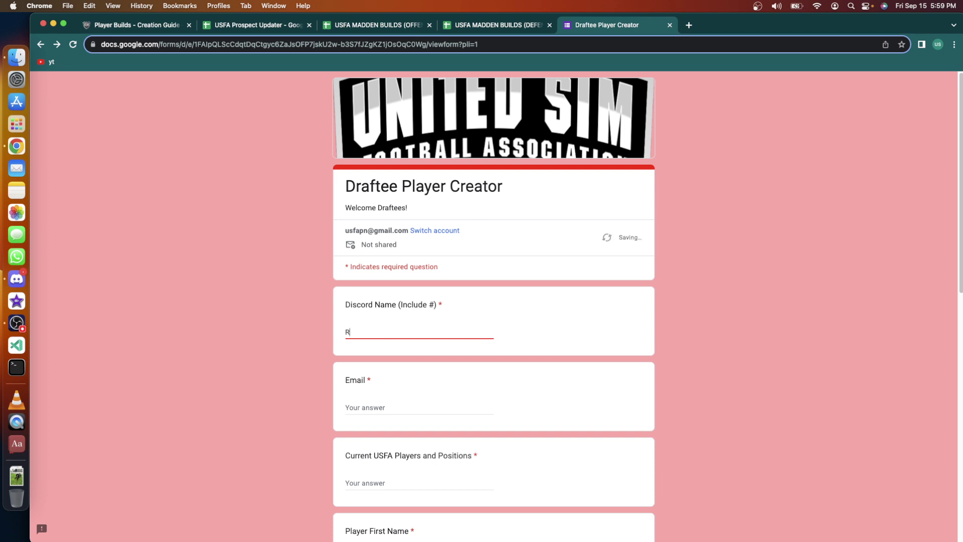
pyautogui.write('ye Hoglol')
pyautogui.scroll(-2, 504, 362)
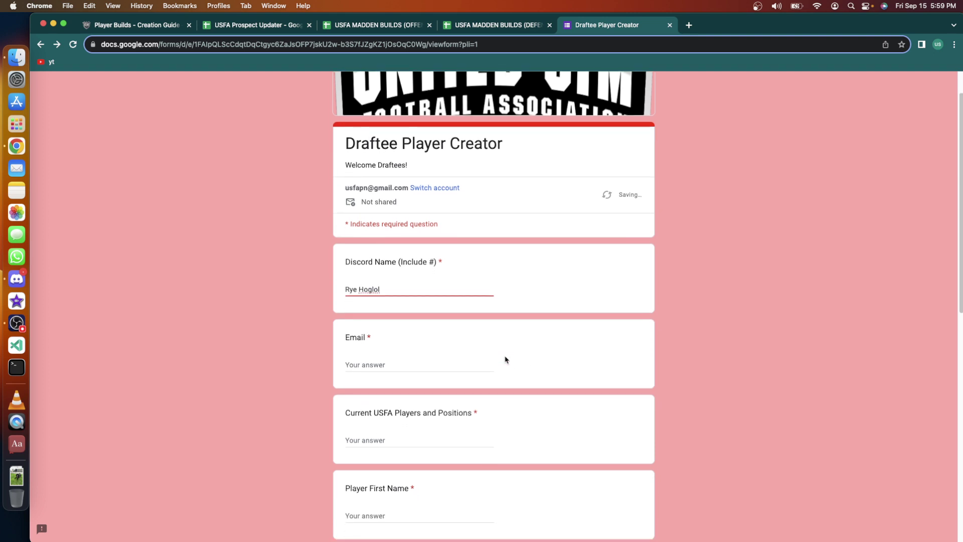
pyautogui.click(440, 369)
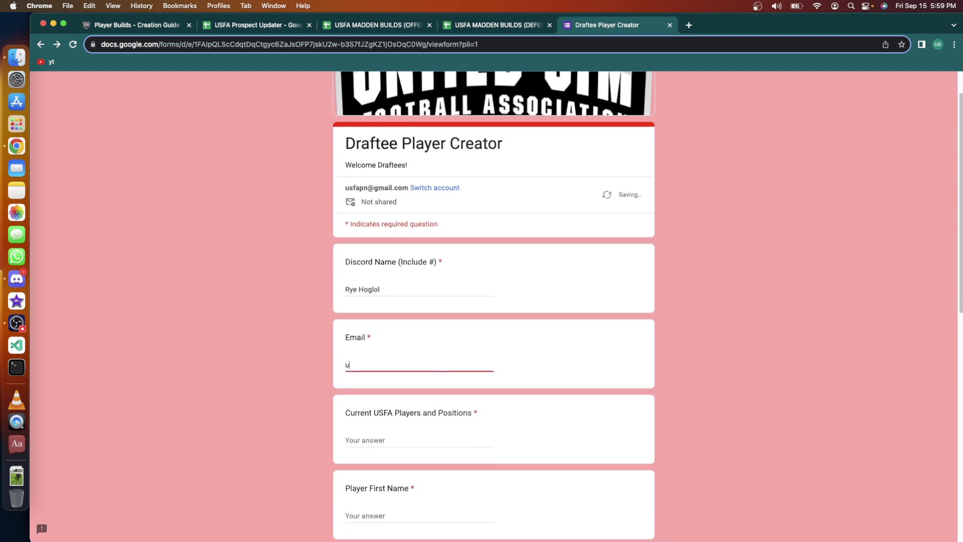
pyautogui.doubleClick(355, 362)
pyautogui.write('ryehoglol')
pyautogui.scroll(-2, 368, 390)
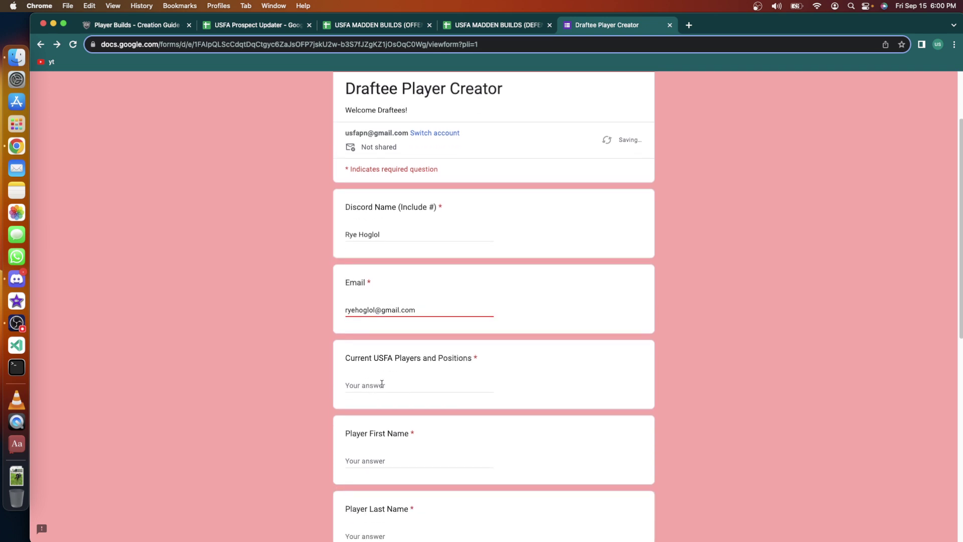
# Answer None for the Current USFA Players and Positions question.
pyautogui.click(382, 385)
pyautogui.scroll(-3, 382, 384)
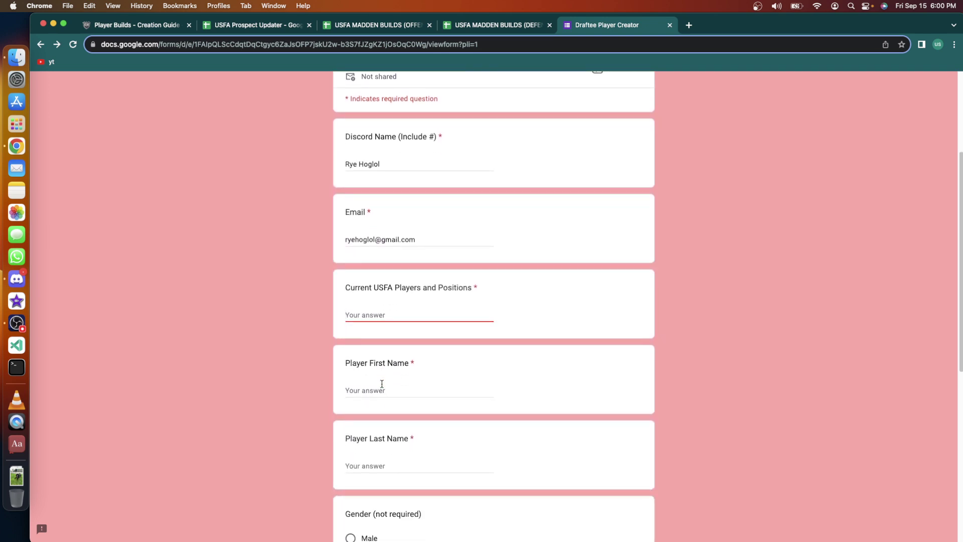
pyautogui.write('None')
pyautogui.scroll(-2, 386, 366)
pyautogui.click(372, 339)
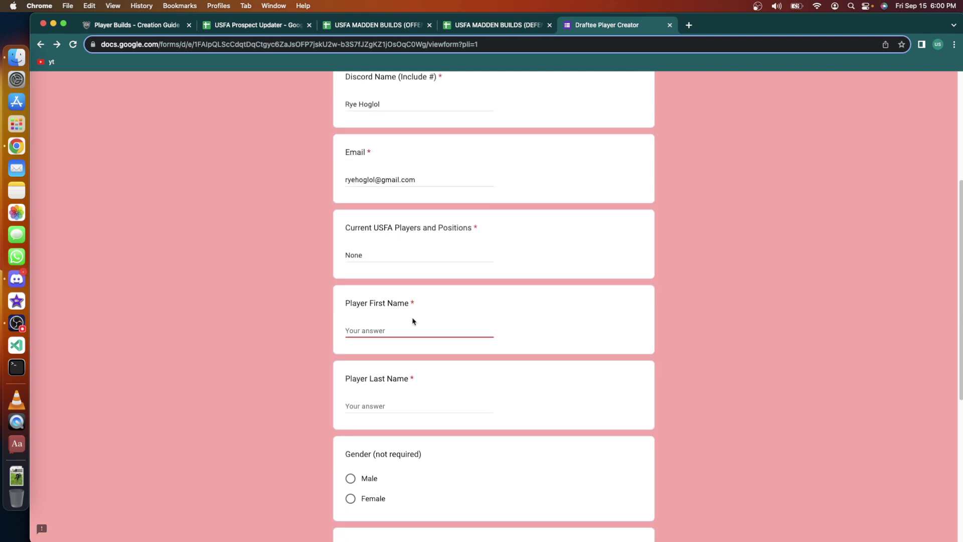
pyautogui.scroll(-2, 413, 321)
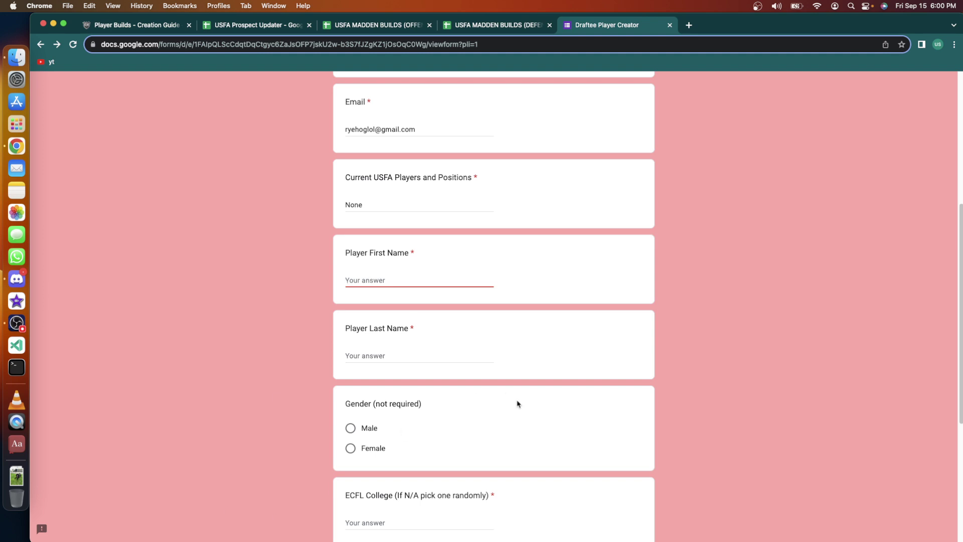
# Enter the player's first and last name.
pyautogui.write('Hoglol')
pyautogui.click(393, 362)
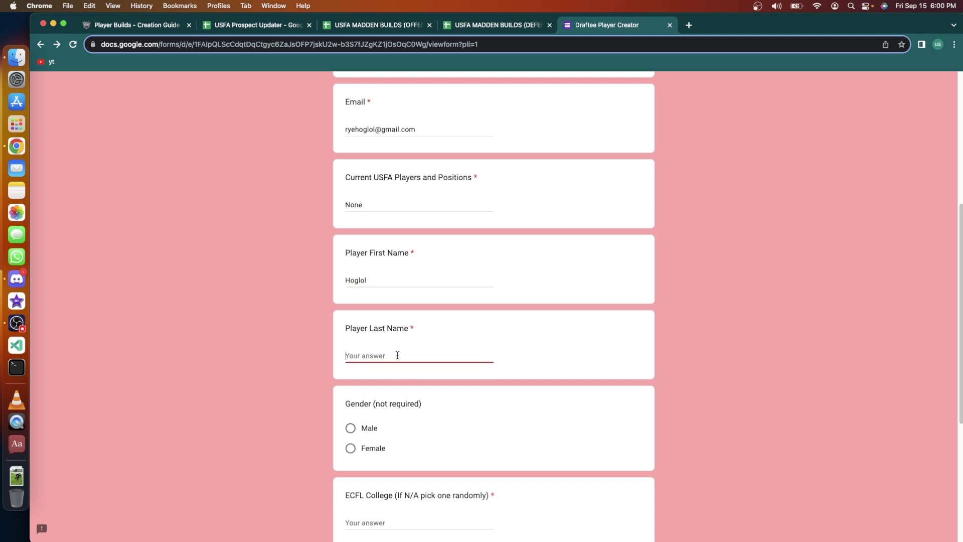
pyautogui.write('Rye')
pyautogui.scroll(-5, 493, 301)
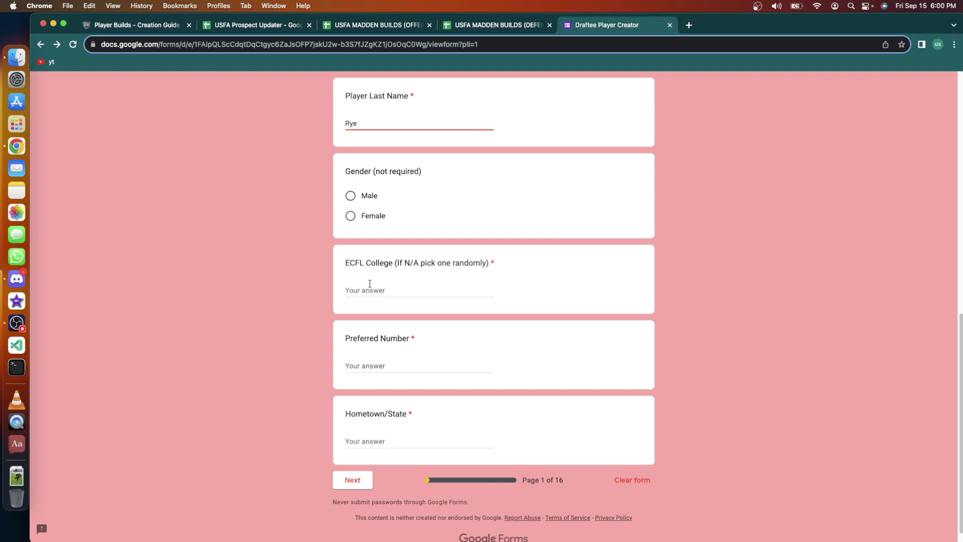
# Enter college UW Madison, number 69 and hometown The South, then go to the next page.
pyautogui.click(407, 292)
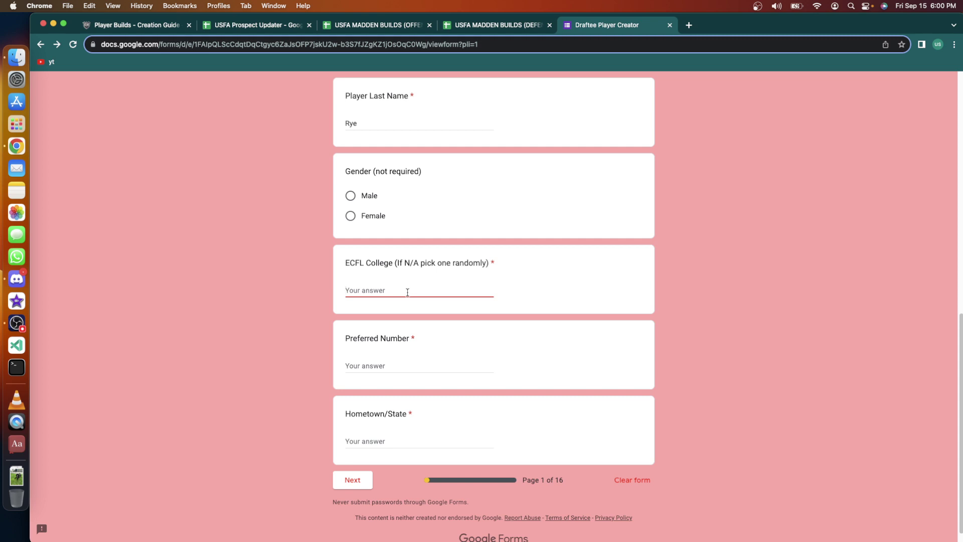
pyautogui.write('UW Madison')
pyautogui.click(391, 363)
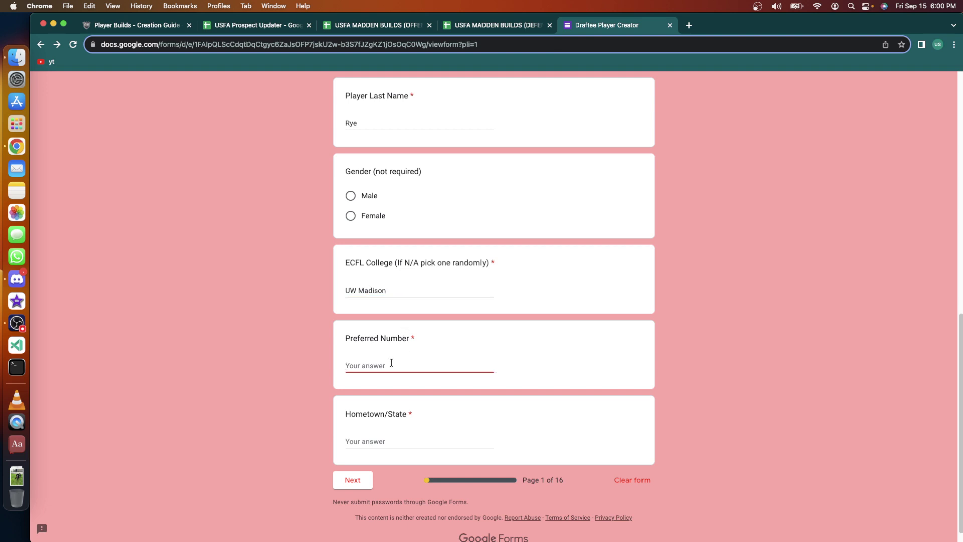
pyautogui.write('69')
pyautogui.click(402, 435)
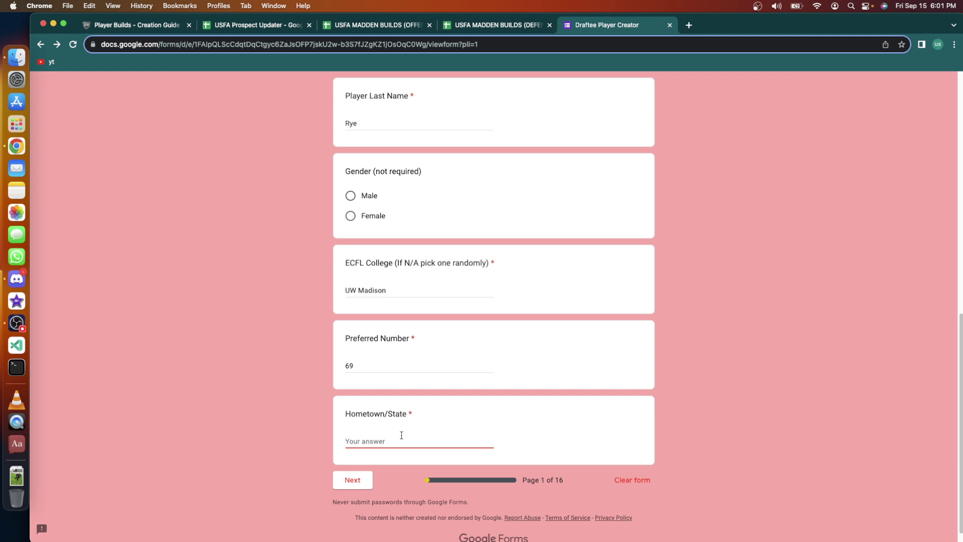
pyautogui.write('The South')
pyautogui.click(363, 480)
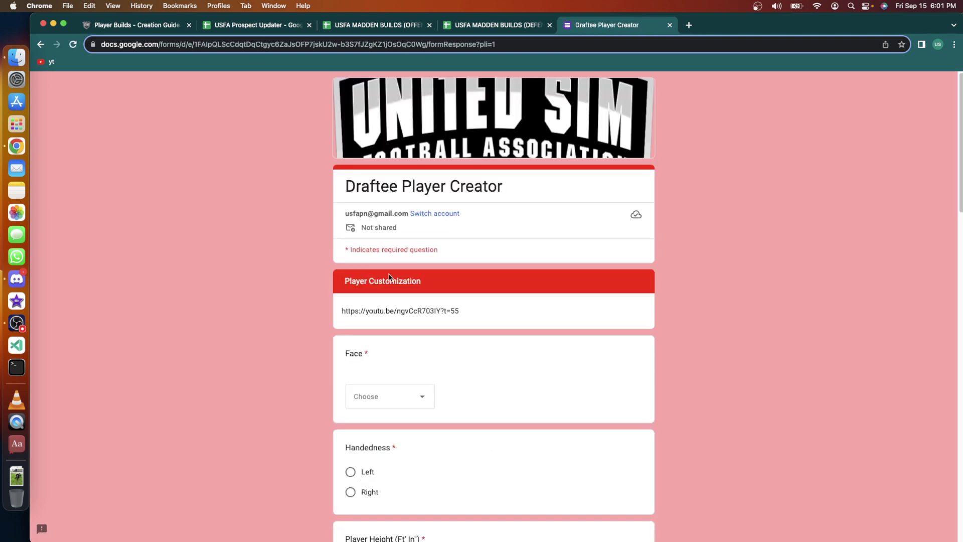
# Choose Option 6 for the player's face.
pyautogui.scroll(-5, 495, 359)
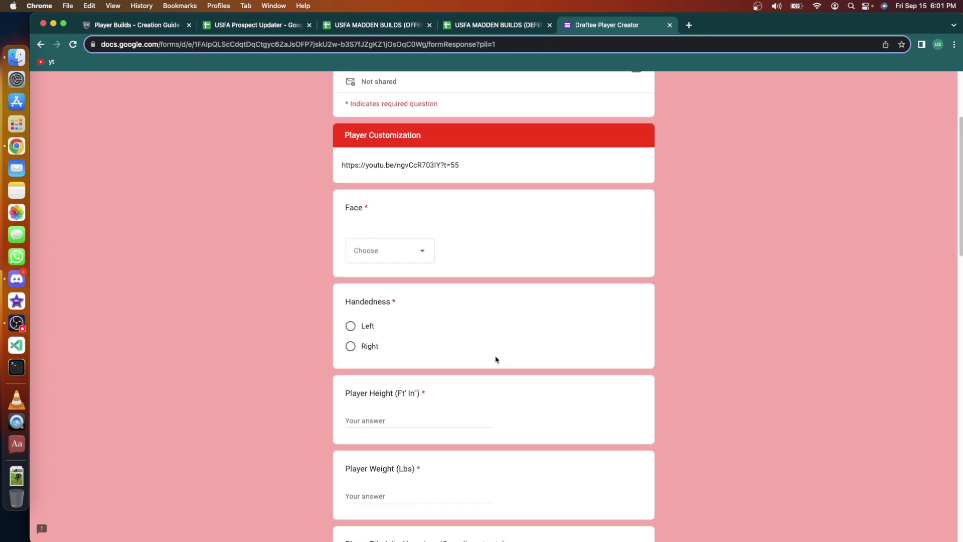
pyautogui.click(421, 197)
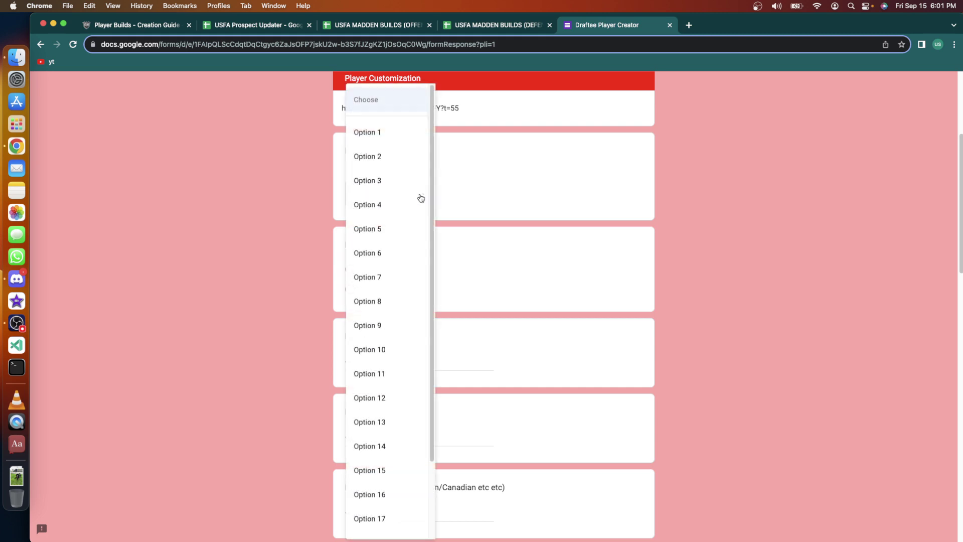
pyautogui.scroll(-3, 414, 267)
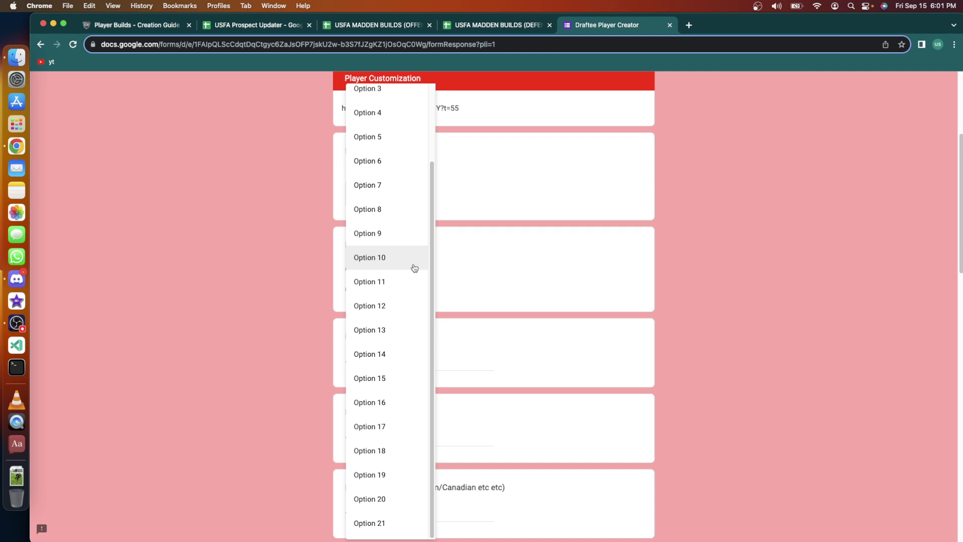
pyautogui.scroll(-8, 414, 268)
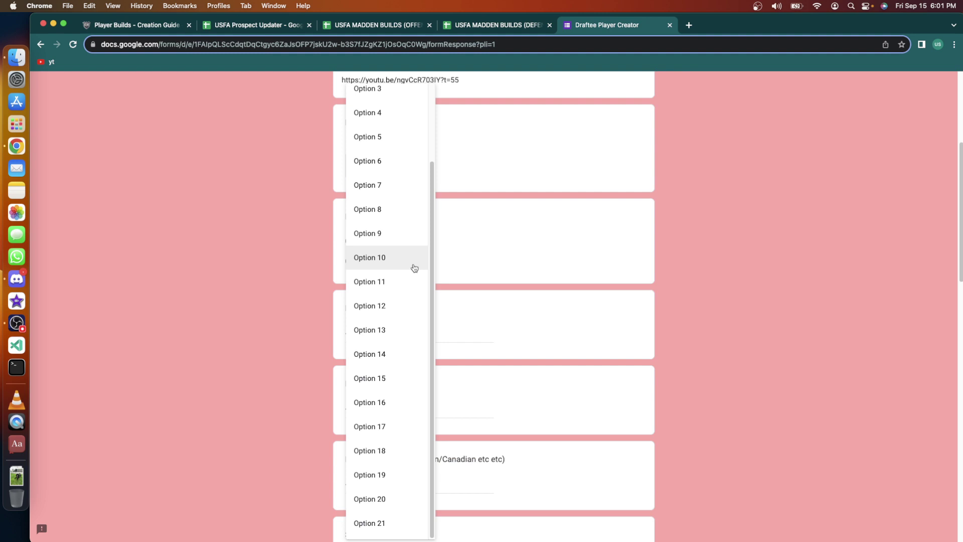
pyautogui.scroll(10, 464, 263)
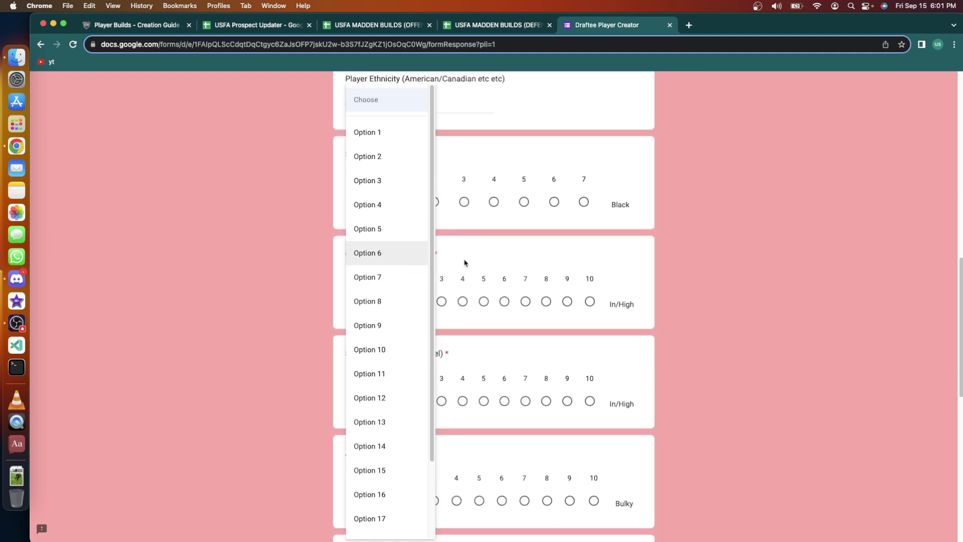
pyautogui.click(387, 258)
# Make the player right-handed, then return to the DT builds spreadsheet.
pyautogui.scroll(-4, 492, 397)
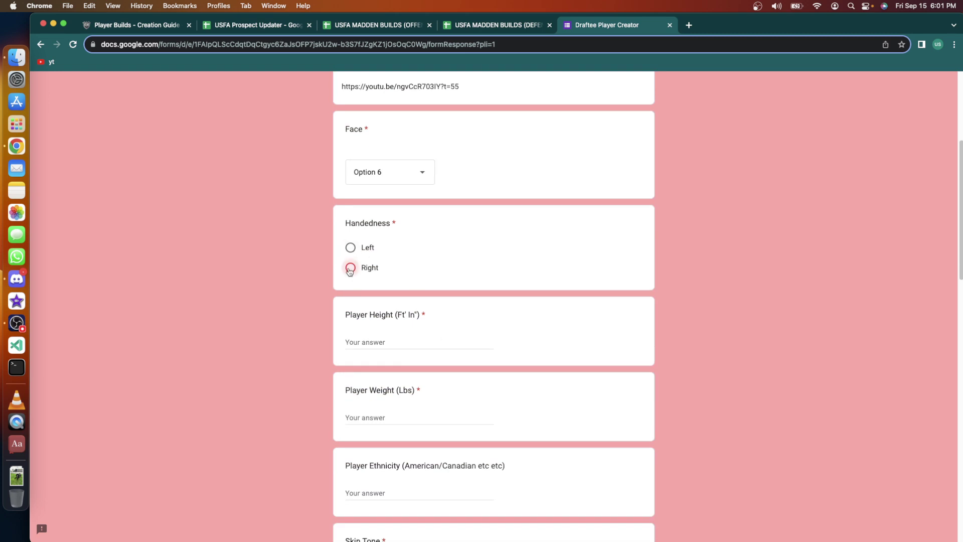
pyautogui.click(350, 268)
pyautogui.scroll(-3, 376, 338)
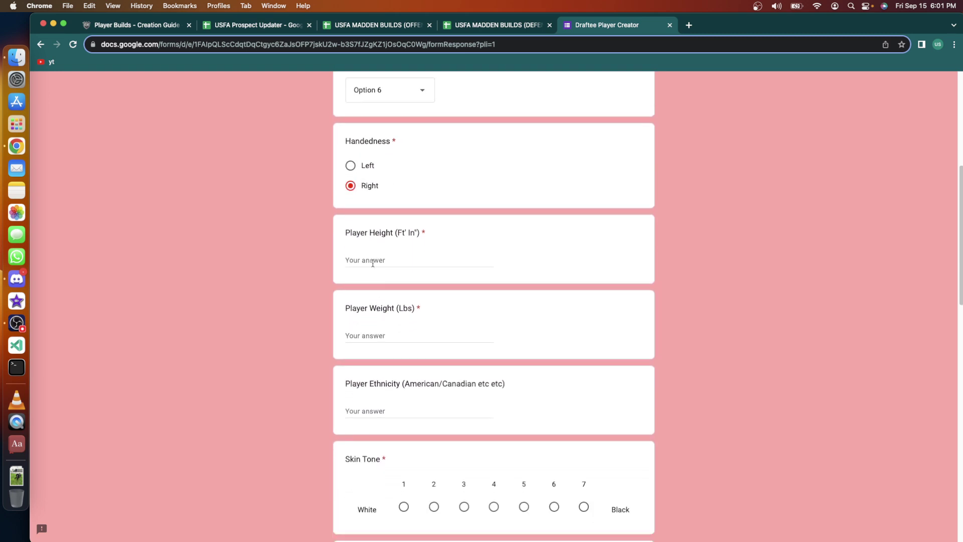
pyautogui.click(372, 262)
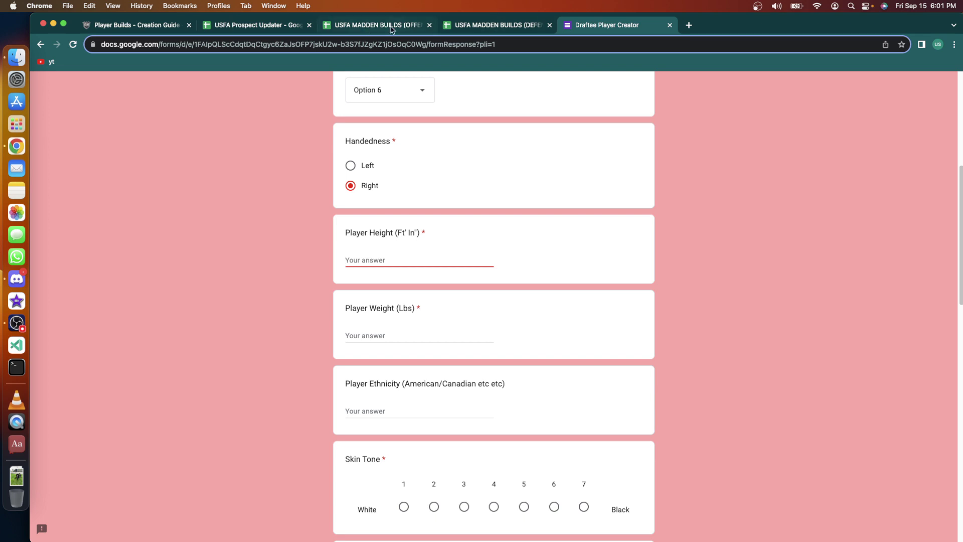
pyautogui.click(514, 25)
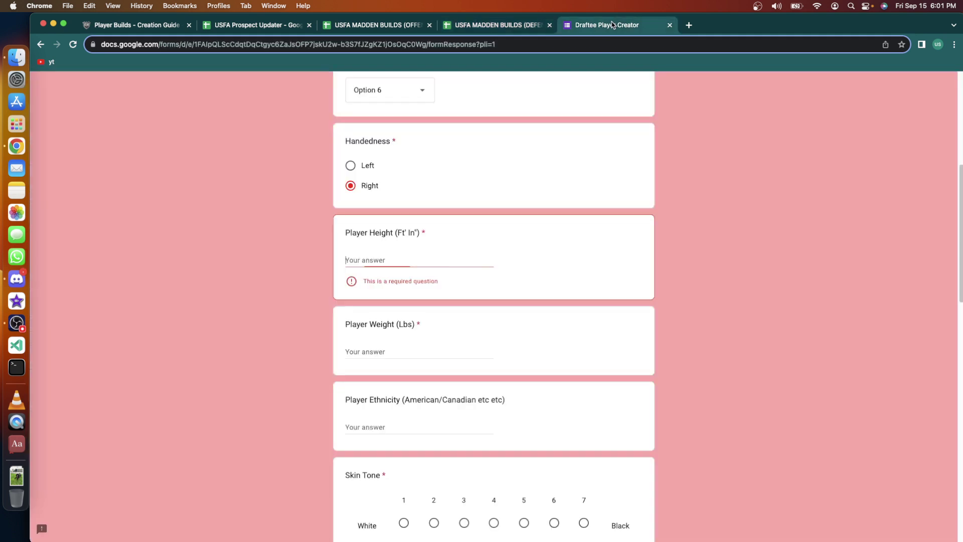
# Enter height 6'7" and weight 330, checking the weight range in the builds sheet.
pyautogui.click(615, 25)
pyautogui.write('6\'7"')
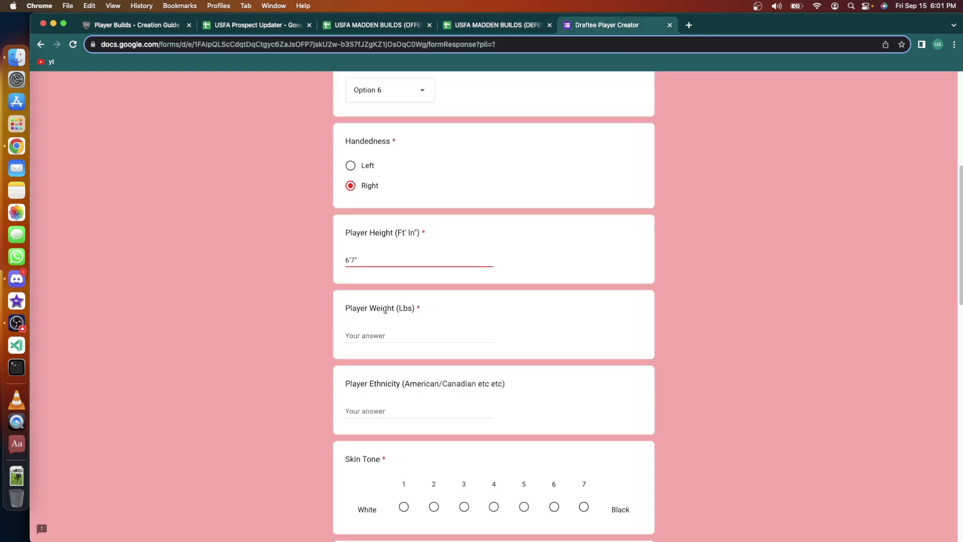
pyautogui.press('Tab')
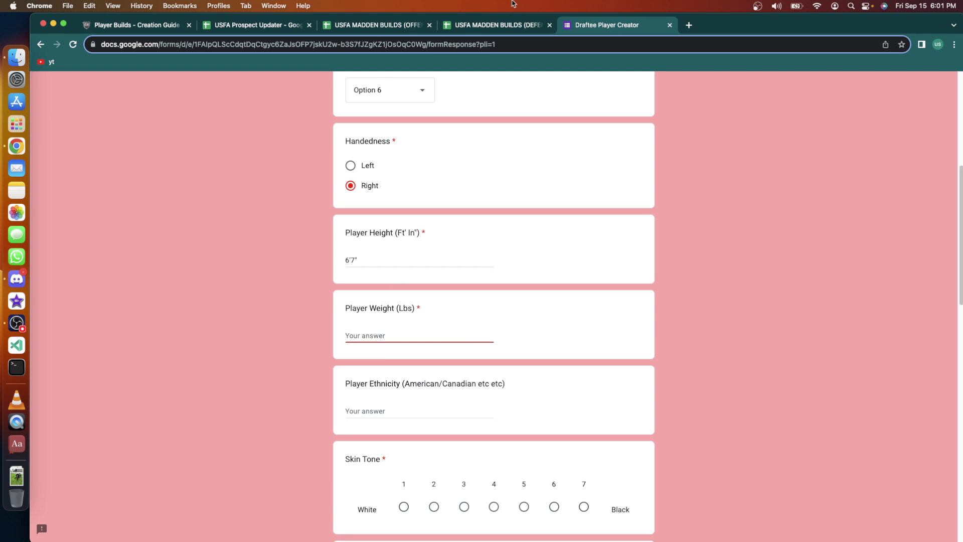
pyautogui.click(477, 27)
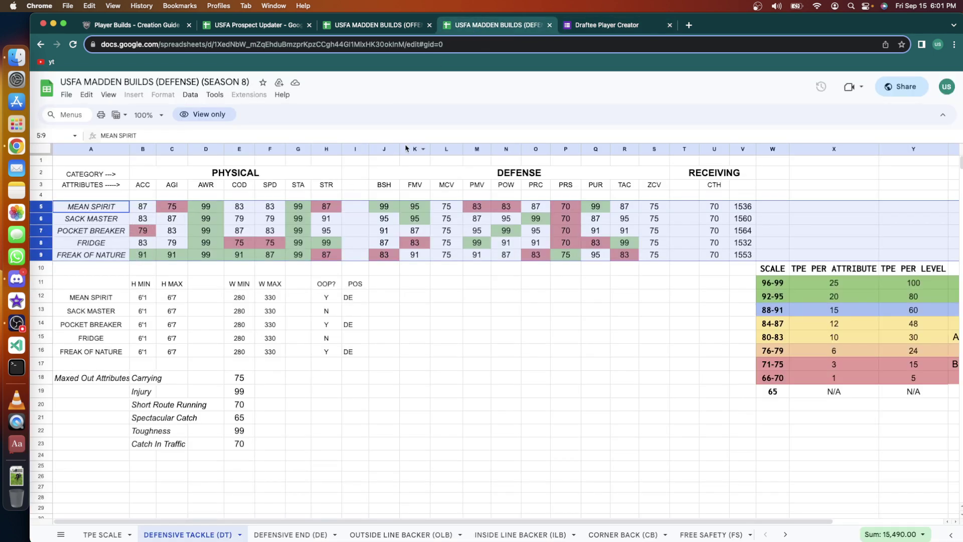
pyautogui.click(602, 28)
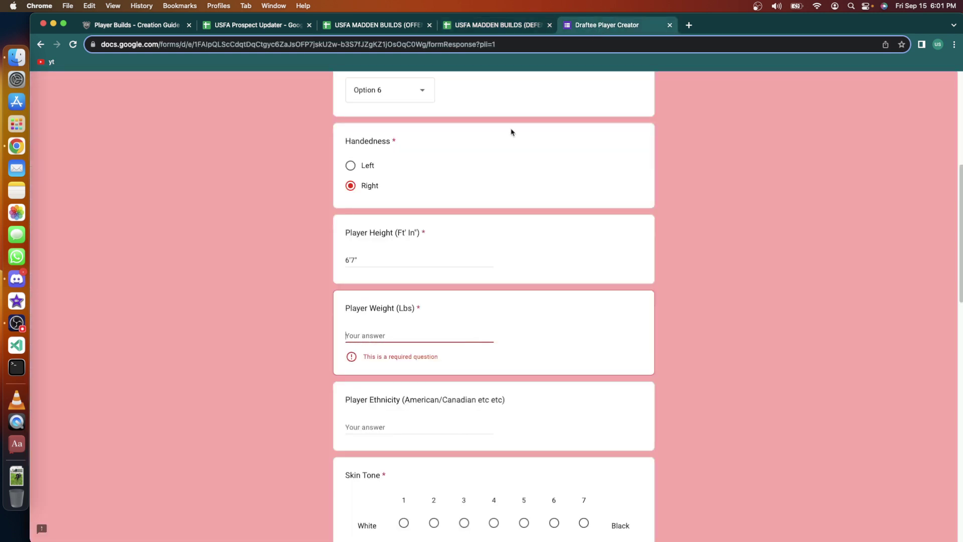
pyautogui.write('30')
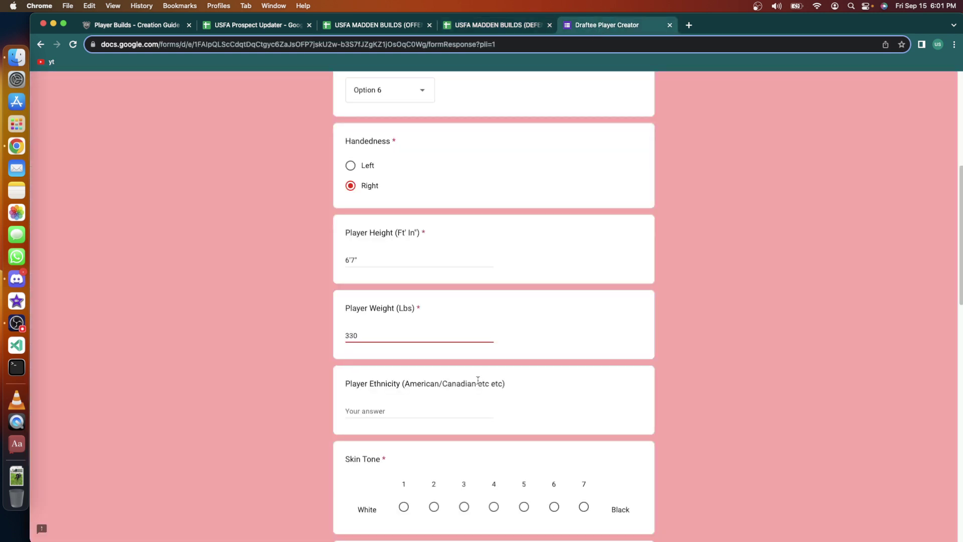
pyautogui.scroll(-3, 477, 380)
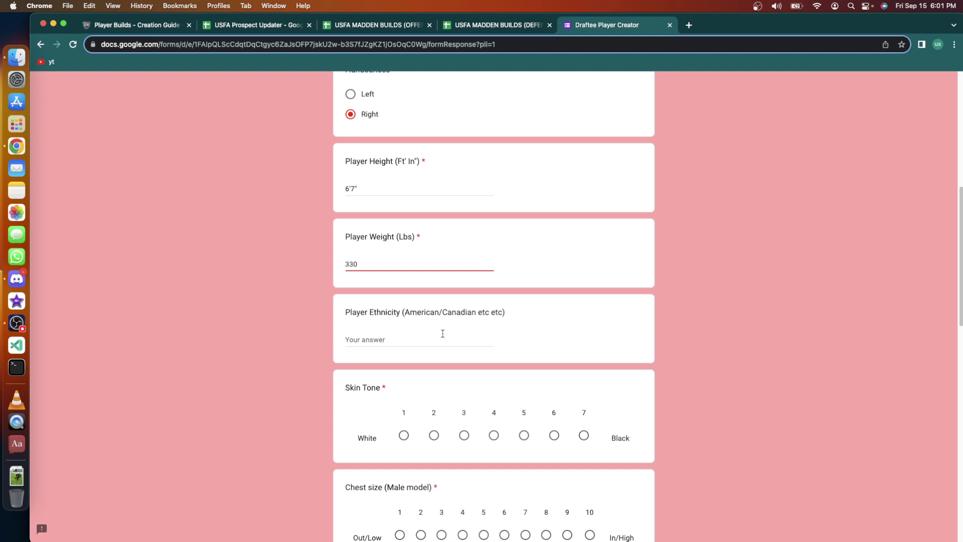
pyautogui.scroll(-3, 443, 335)
# Set skin tone to 4 and chest size to 10.
pyautogui.click(411, 257)
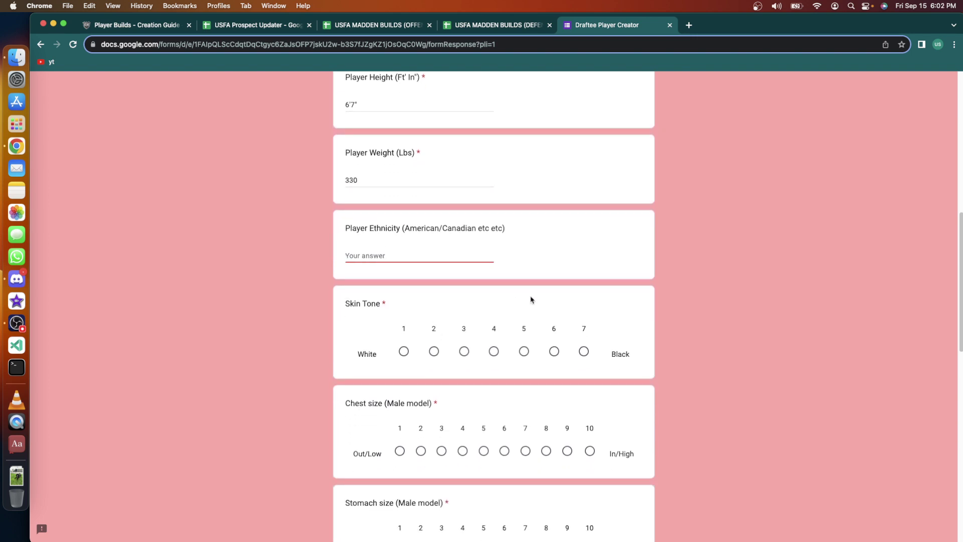
pyautogui.scroll(-2, 532, 300)
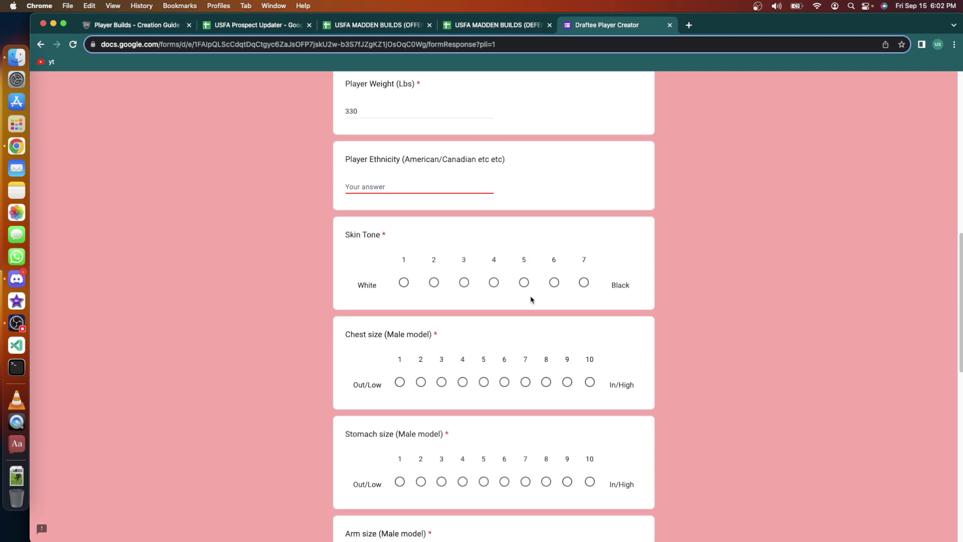
pyautogui.scroll(-1, 531, 300)
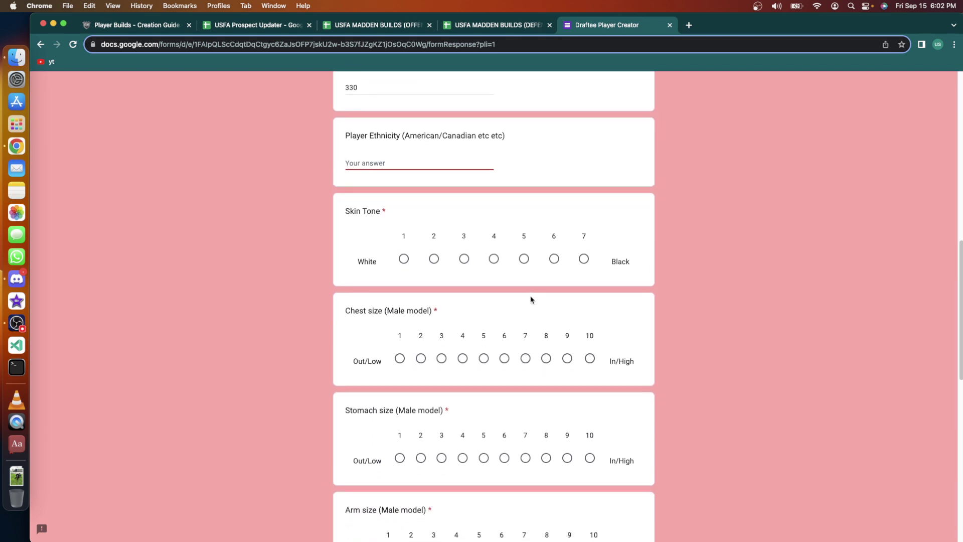
pyautogui.scroll(-1, 531, 299)
pyautogui.click(494, 240)
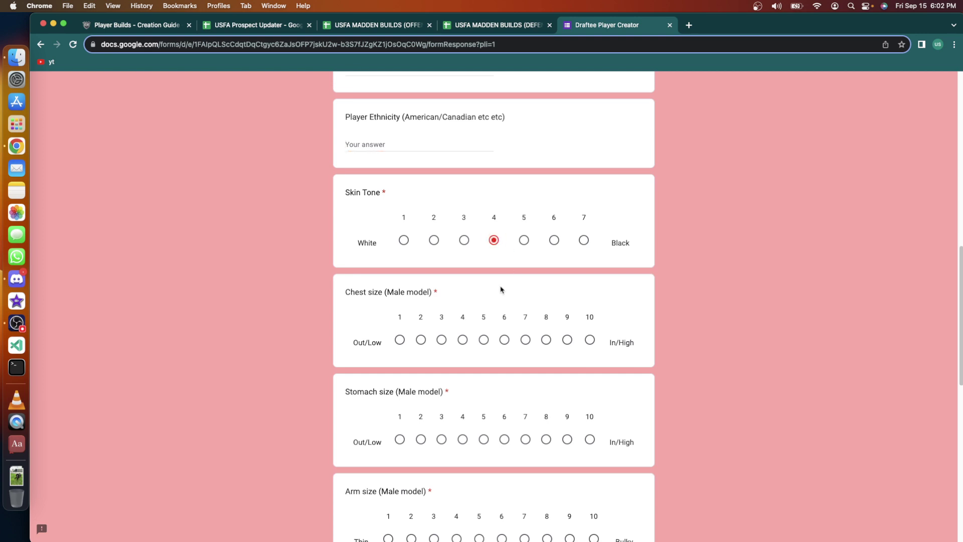
pyautogui.scroll(-5, 500, 290)
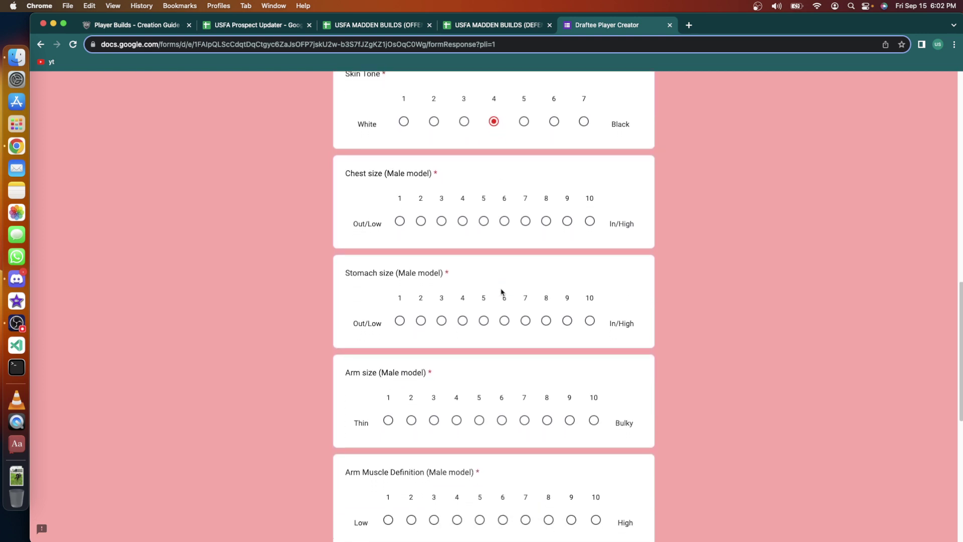
pyautogui.click(469, 220)
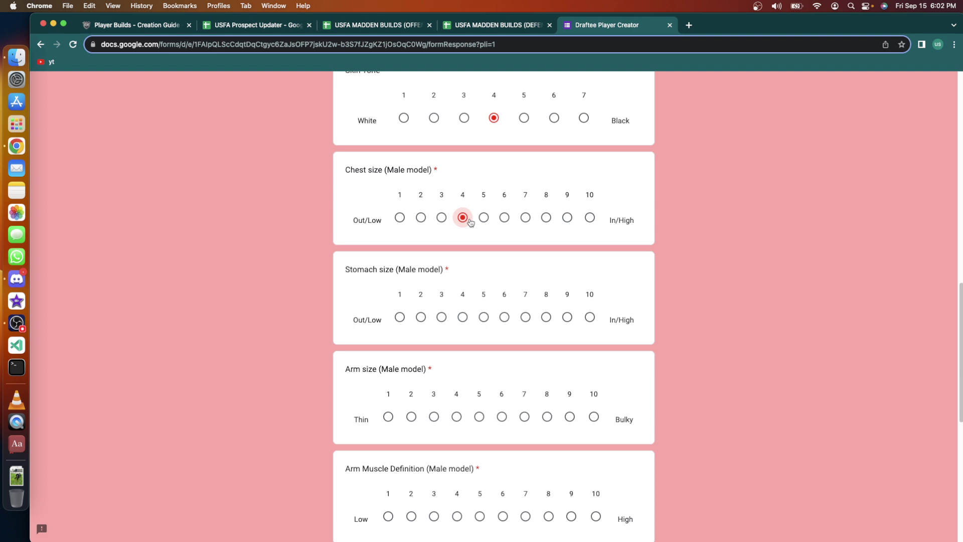
pyautogui.click(527, 220)
pyautogui.click(591, 219)
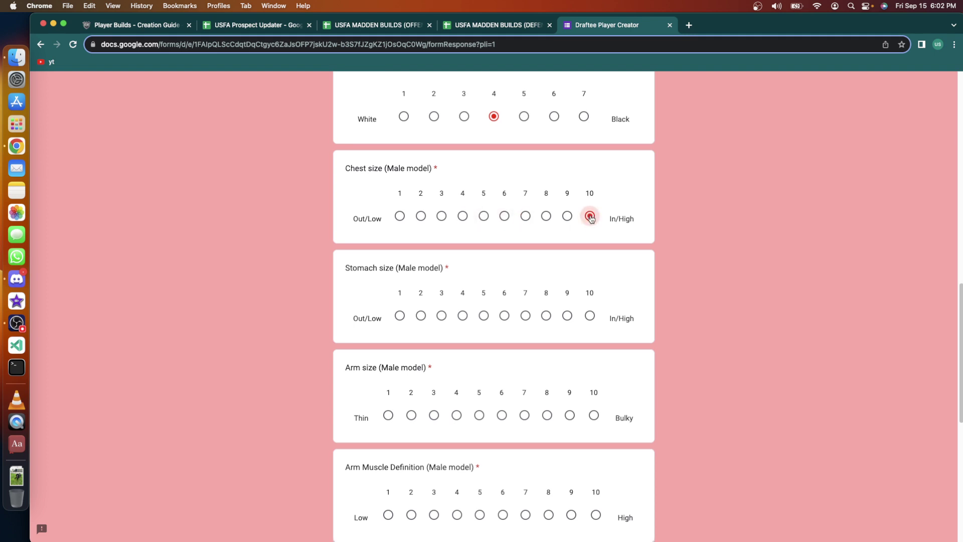
# Max stomach, arm size, arm muscle definition, butt, thigh and calf scales at 10.
pyautogui.scroll(-4, 591, 219)
pyautogui.scroll(-2, 591, 218)
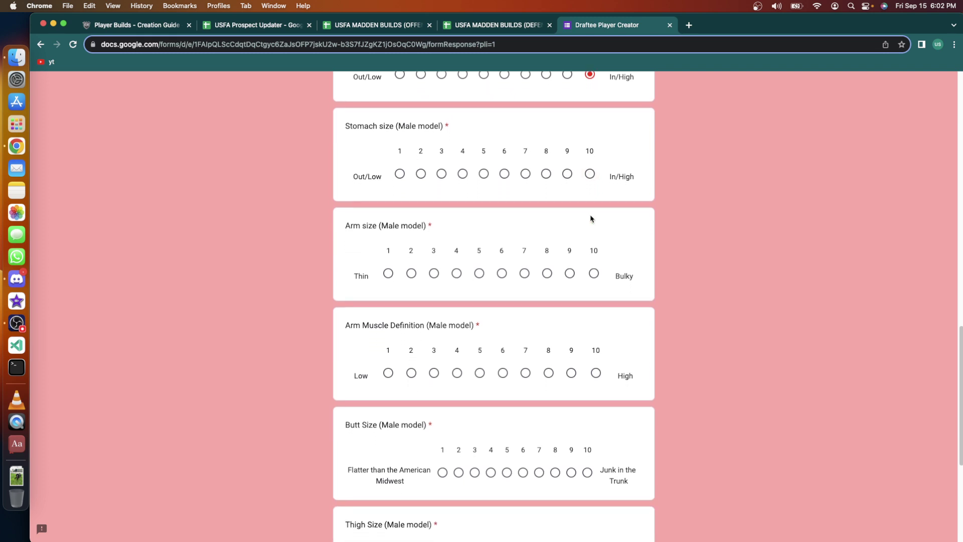
pyautogui.click(590, 151)
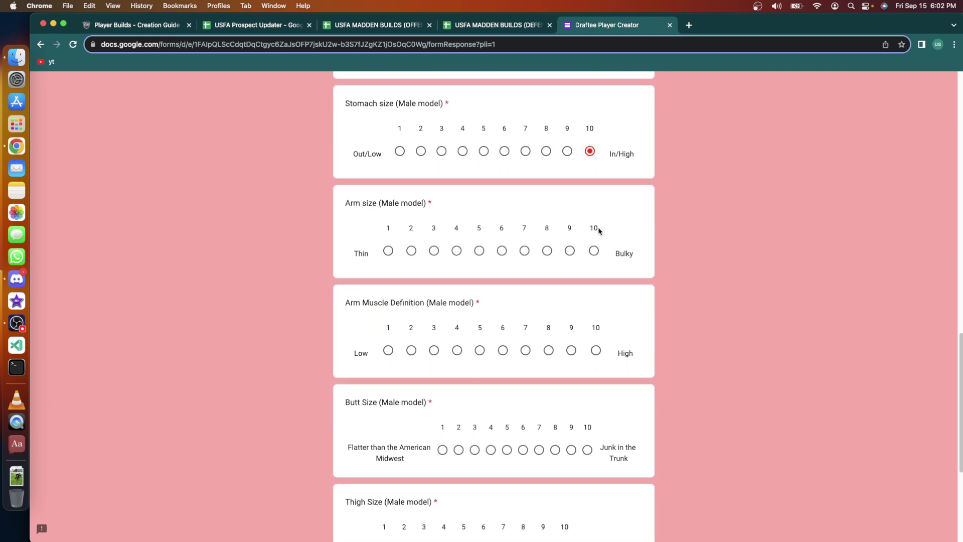
pyautogui.click(594, 251)
pyautogui.click(596, 350)
pyautogui.click(589, 446)
pyautogui.scroll(-5, 594, 426)
pyautogui.click(565, 321)
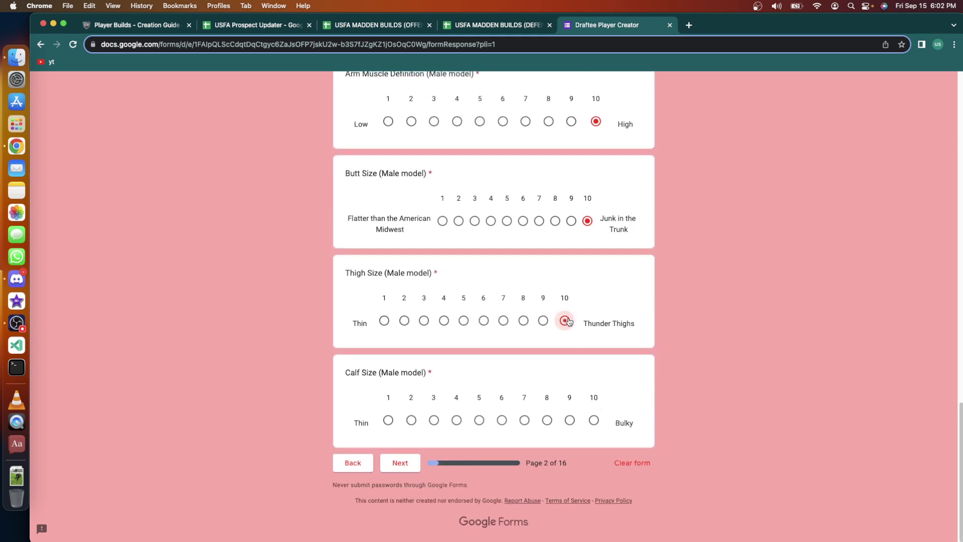
pyautogui.click(593, 420)
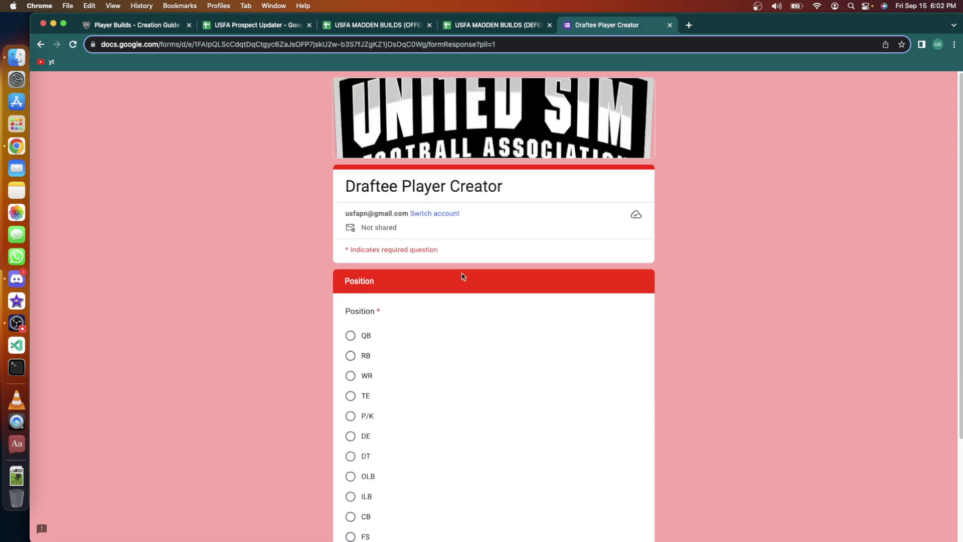
# Select DT as the position and Pocket Breaker as the DT archetype.
pyautogui.scroll(-3, 461, 275)
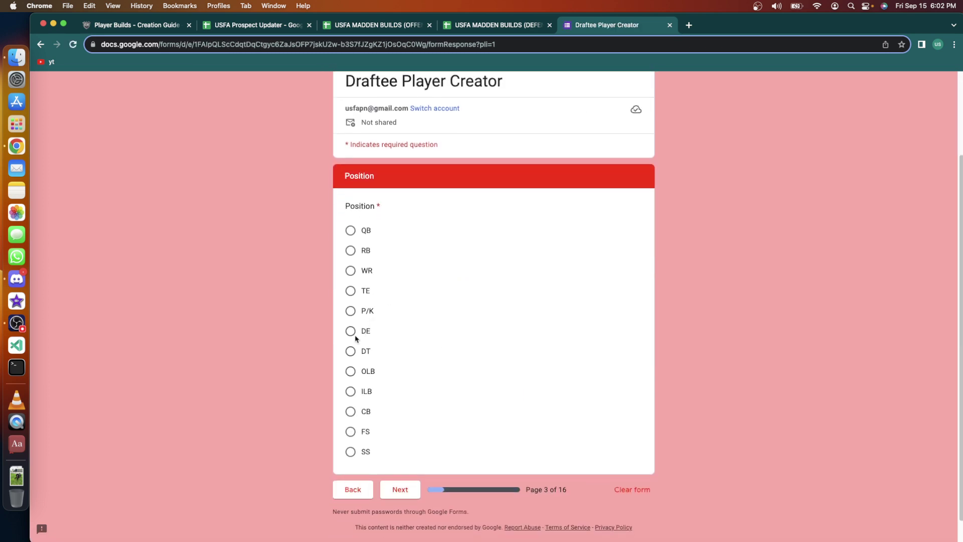
pyautogui.click(350, 351)
pyautogui.click(409, 496)
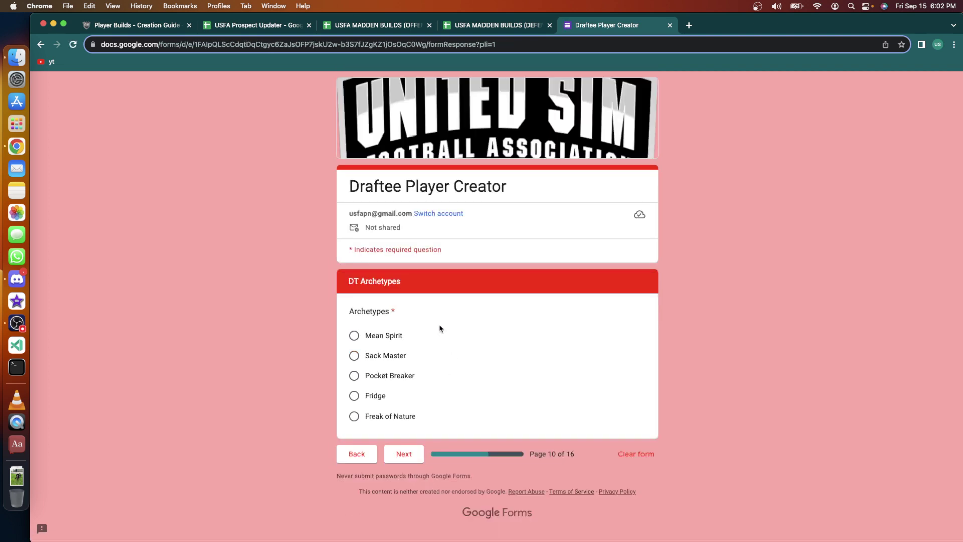
pyautogui.click(355, 377)
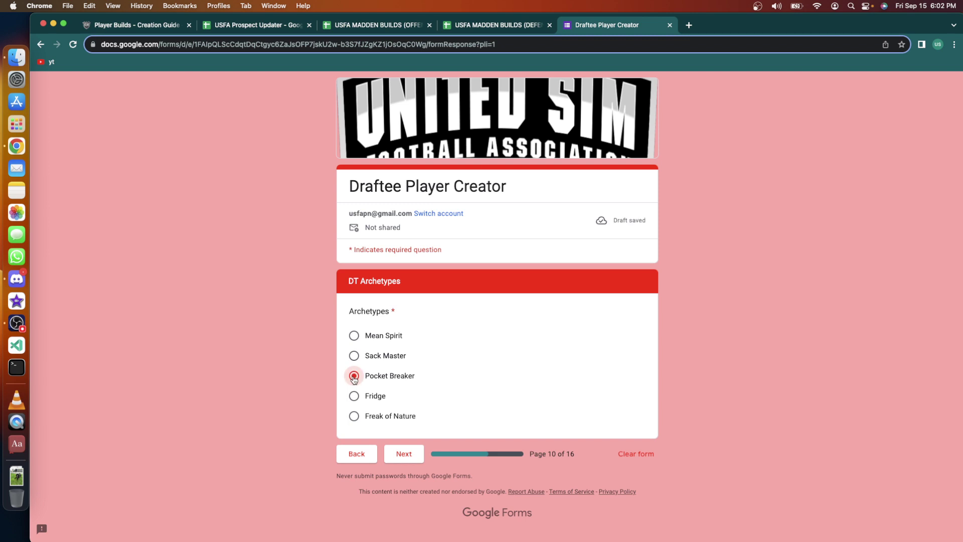
# On the last page, set Cover Ball to Never and Play Ball In Air to Aggressive.
pyautogui.click(404, 454)
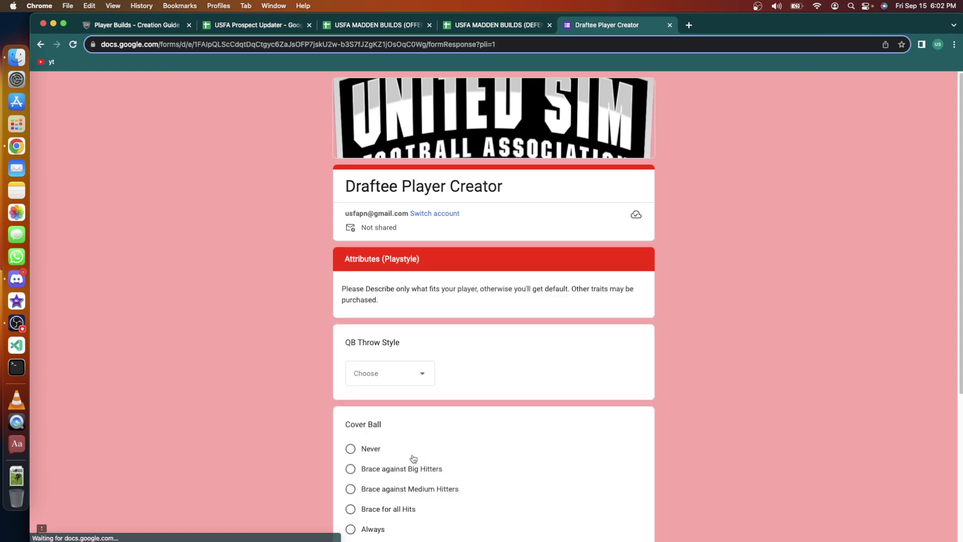
pyautogui.scroll(-3, 433, 368)
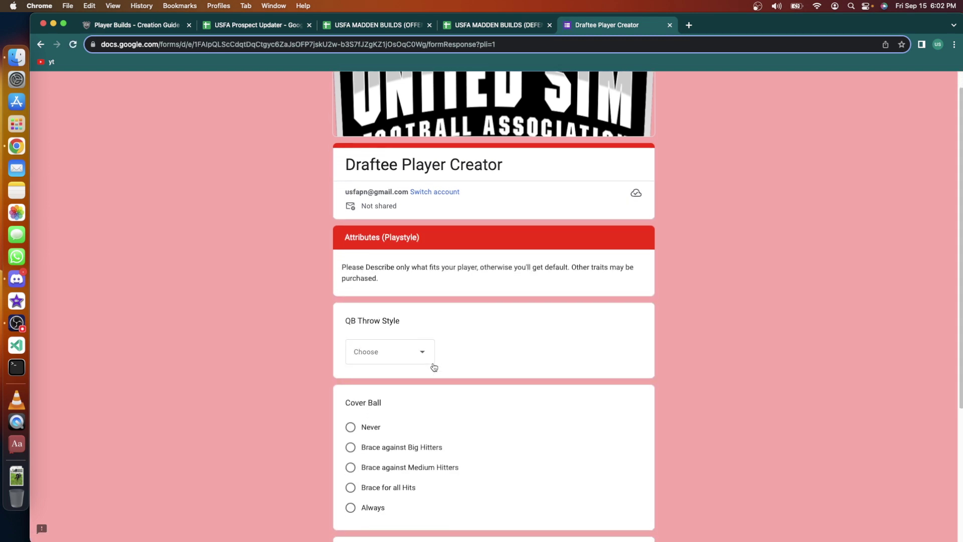
pyautogui.scroll(-2, 433, 368)
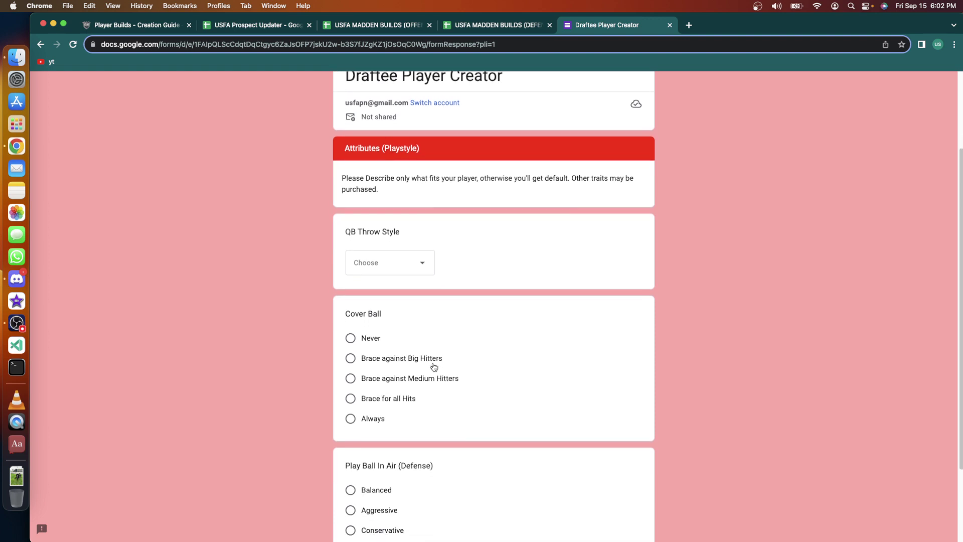
pyautogui.scroll(-1, 434, 367)
pyautogui.scroll(-4, 434, 366)
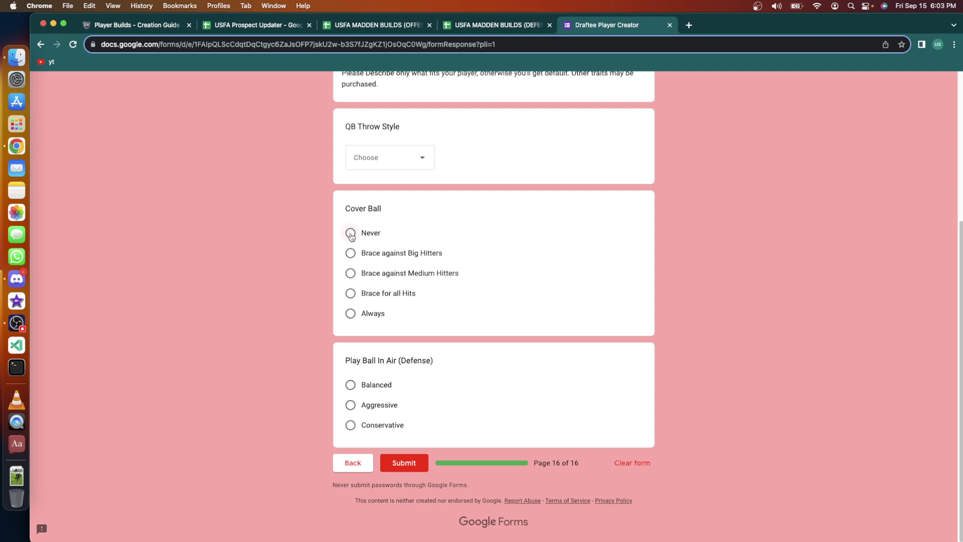
pyautogui.click(351, 233)
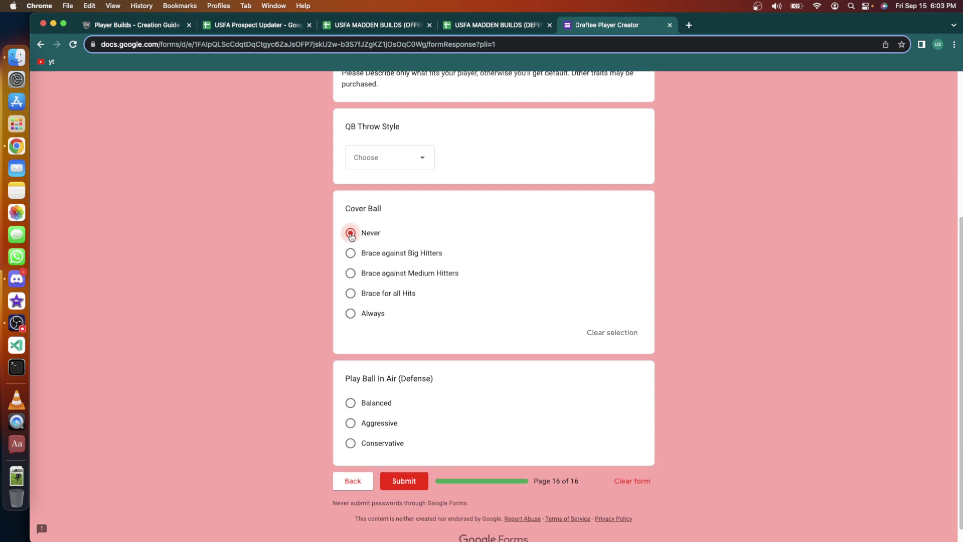
pyautogui.click(351, 426)
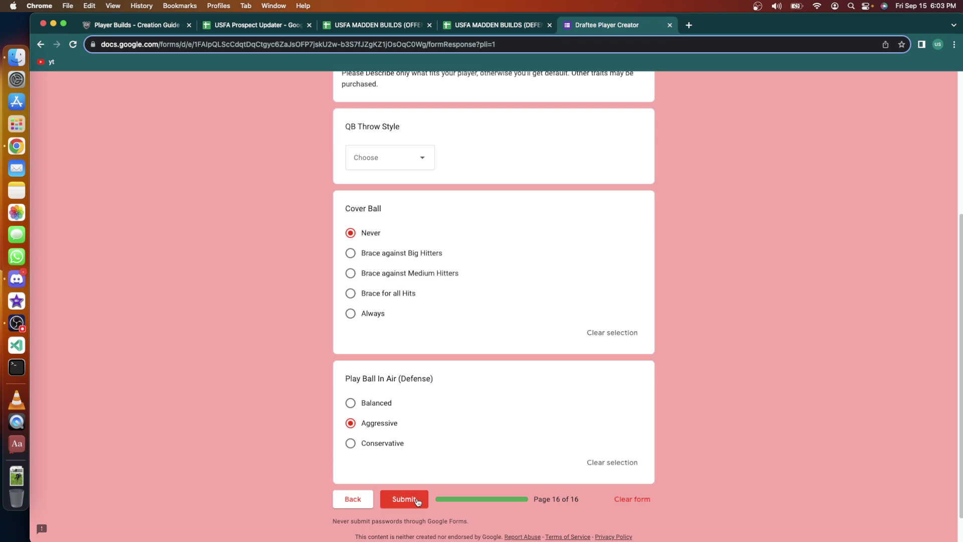
# Submit the completed 16-page draftee form for the new defensive tackle.
pyautogui.click(417, 501)
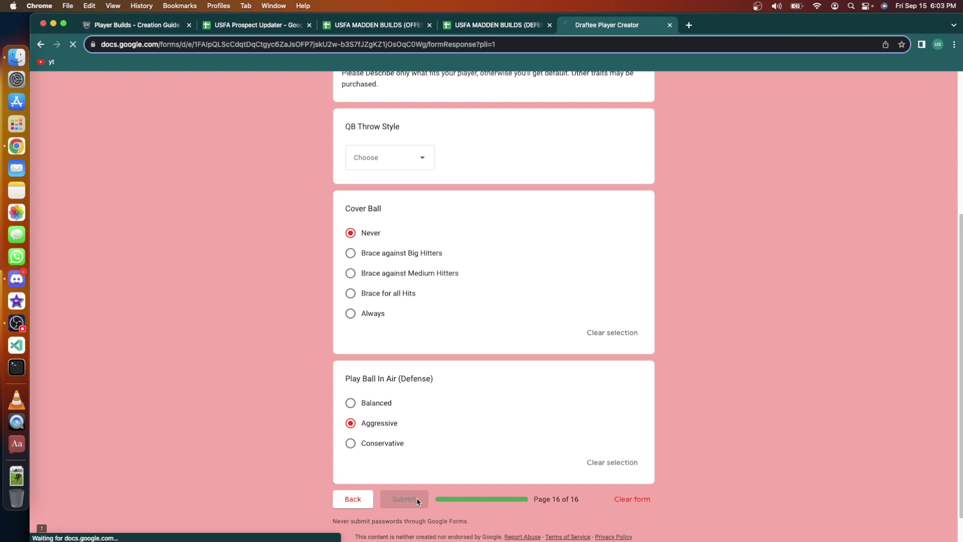